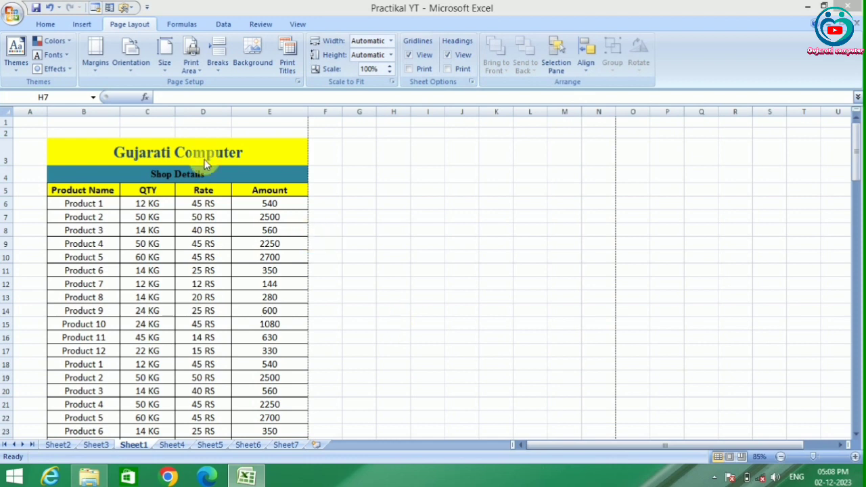
# - Print-preview the Shop Details sheet, check page 2 lacks the header rows, then close the preview
pyautogui.click(11, 16)
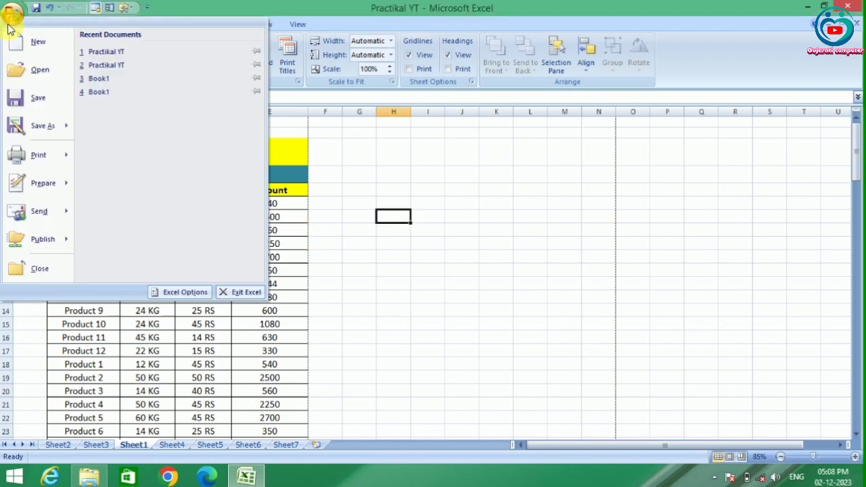
pyautogui.moveTo(45, 164)
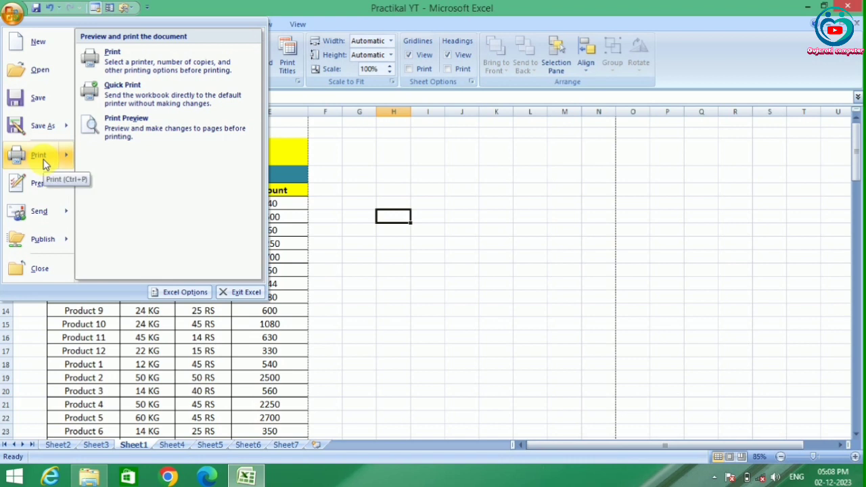
pyautogui.click(124, 138)
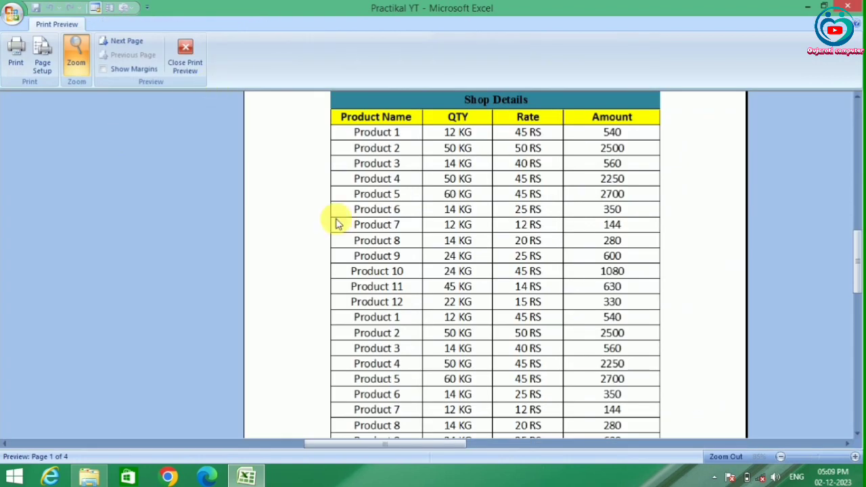
pyautogui.click(144, 48)
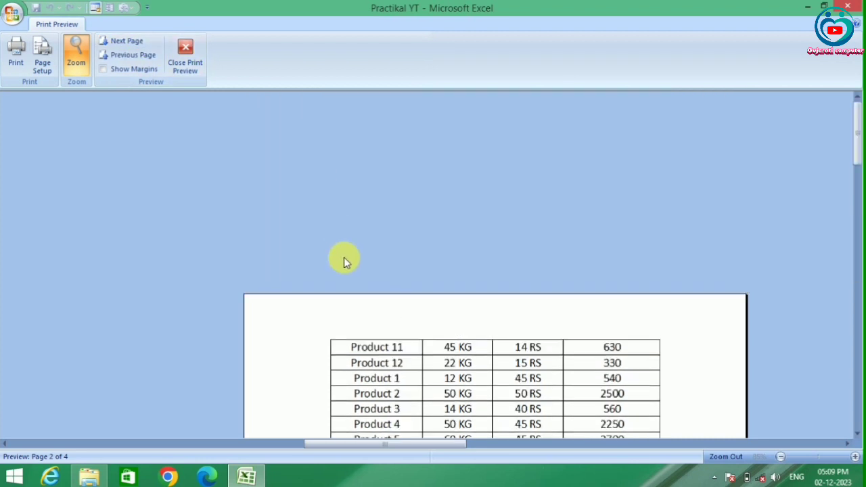
pyautogui.click(184, 55)
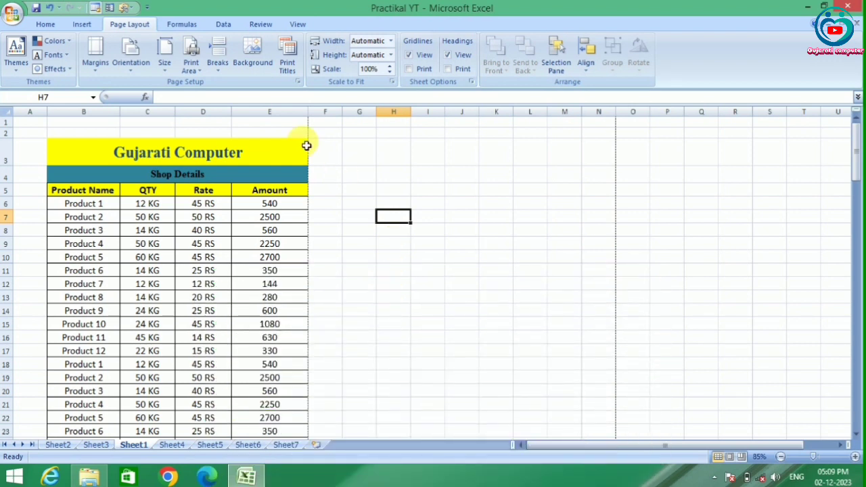
# - Set Print Titles so rows $3:$5 repeat at the top of every printed page
pyautogui.click(291, 74)
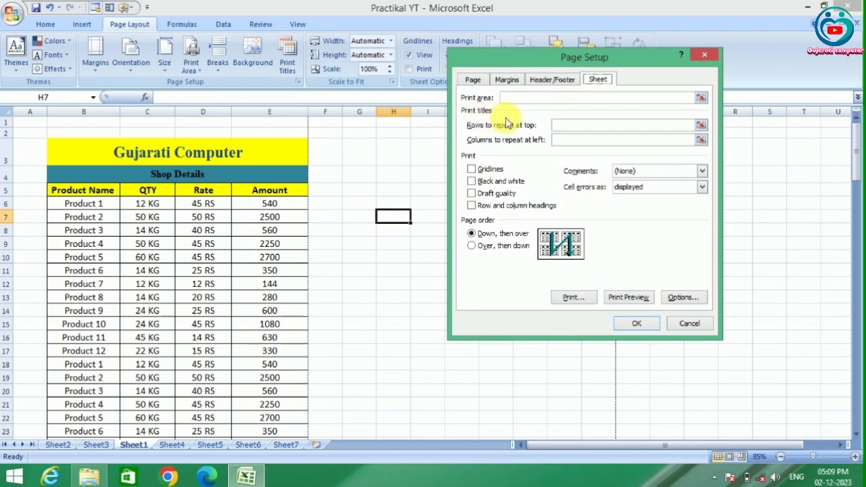
pyautogui.click(575, 125)
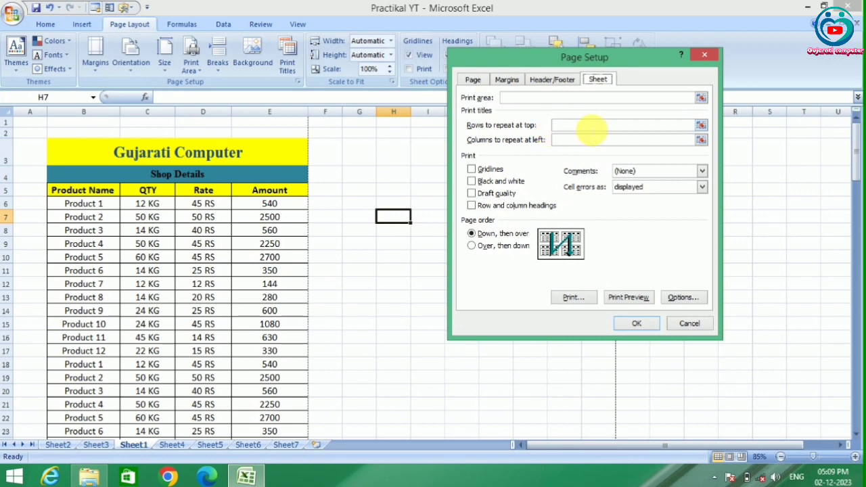
pyautogui.click(591, 125)
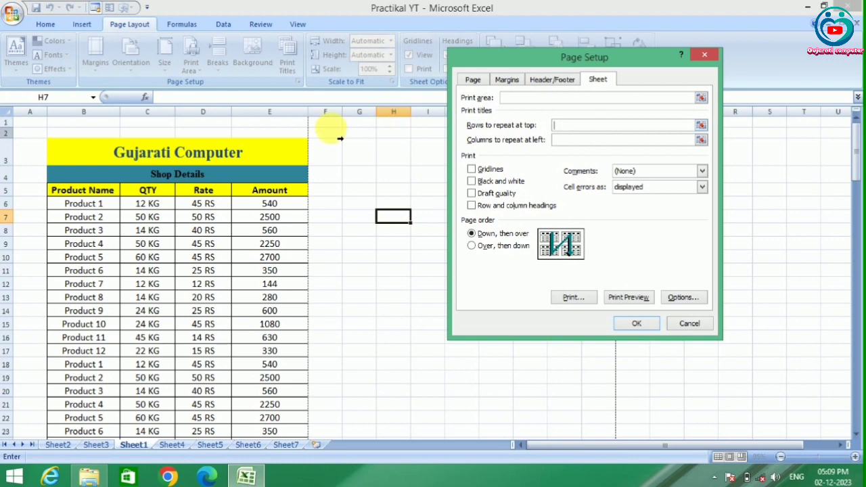
pyautogui.moveTo(109, 154); pyautogui.dragTo(126, 195)
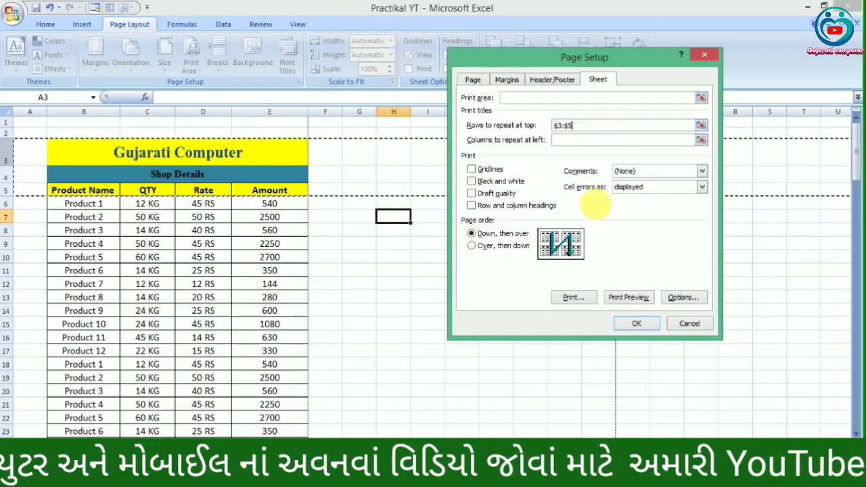
pyautogui.click(631, 327)
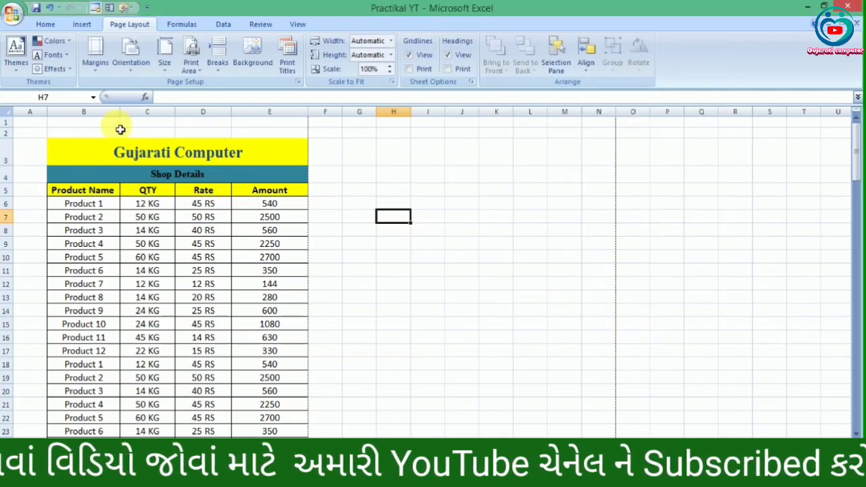
pyautogui.click(10, 16)
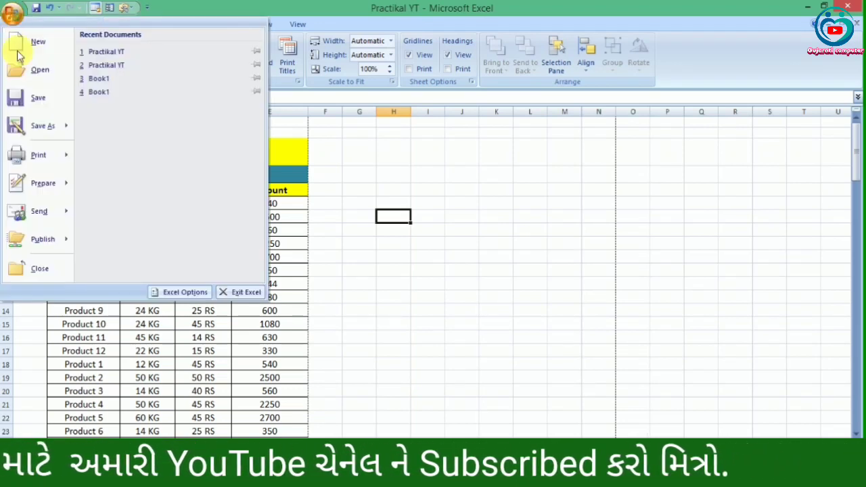
pyautogui.moveTo(38, 155)
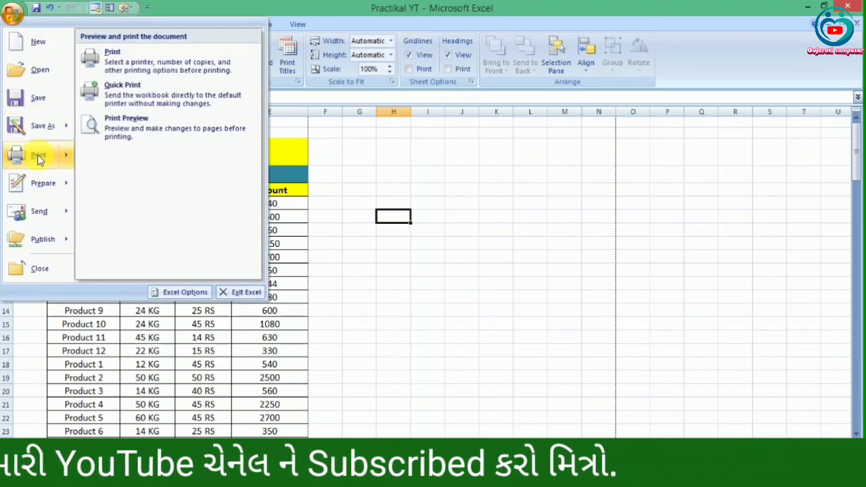
pyautogui.click(131, 132)
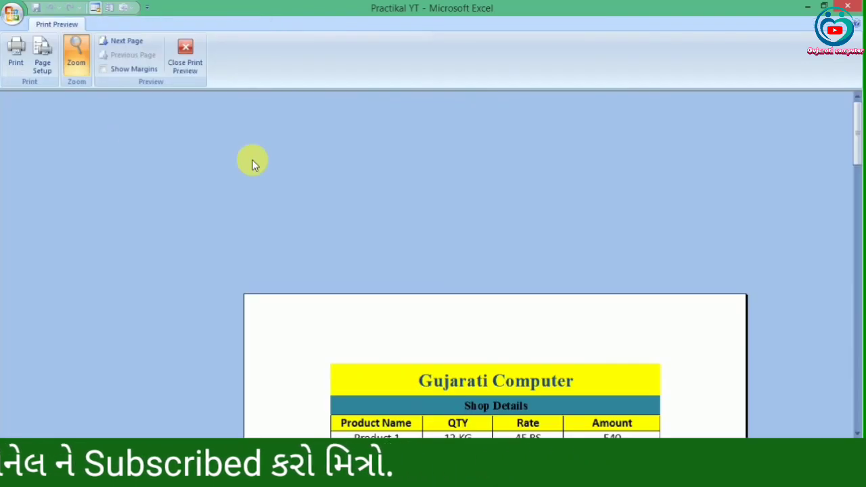
pyautogui.scroll(-4, 255, 165)
pyautogui.scroll(2, 255, 165)
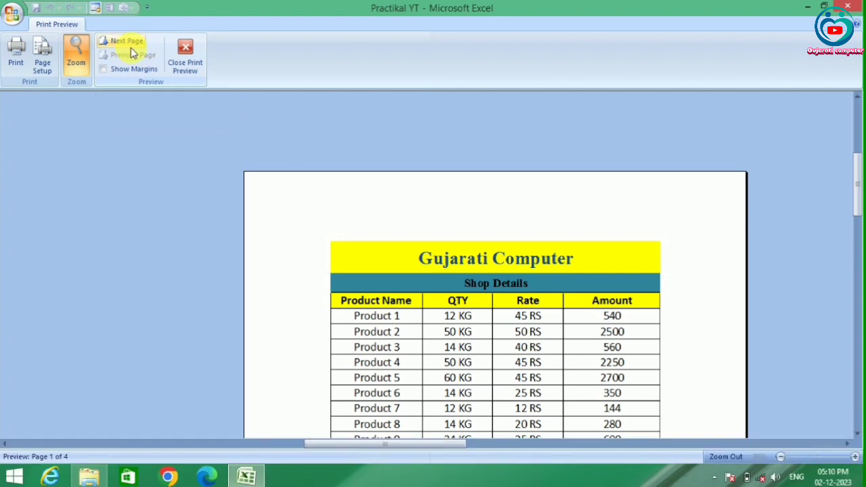
pyautogui.click(132, 50)
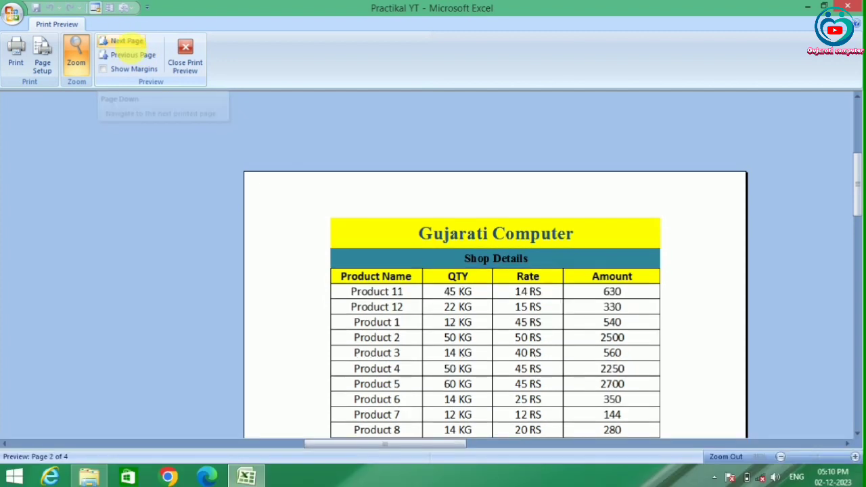
pyautogui.click(133, 53)
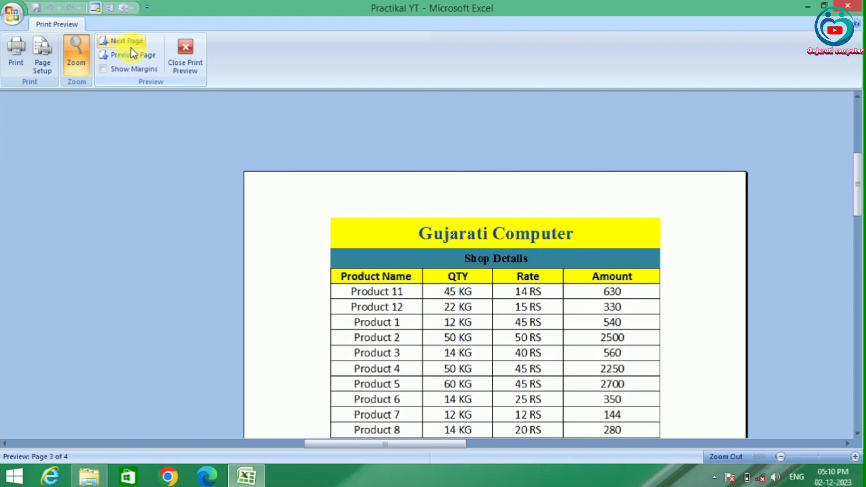
pyautogui.click(128, 42)
pyautogui.click(132, 56)
pyautogui.click(132, 55)
pyautogui.click(132, 55)
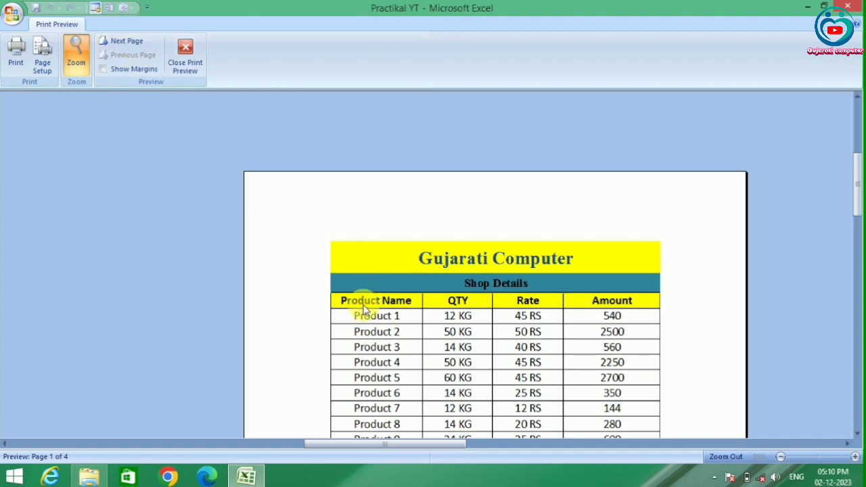
pyautogui.click(137, 43)
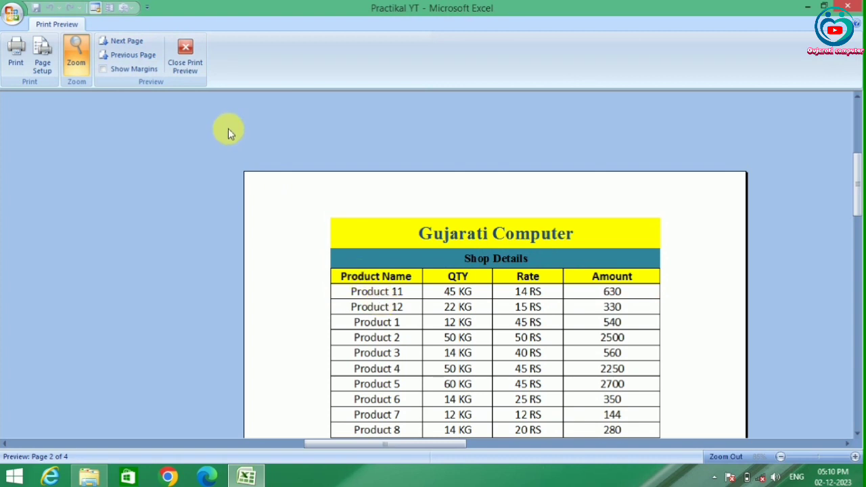
pyautogui.click(135, 42)
pyautogui.click(140, 48)
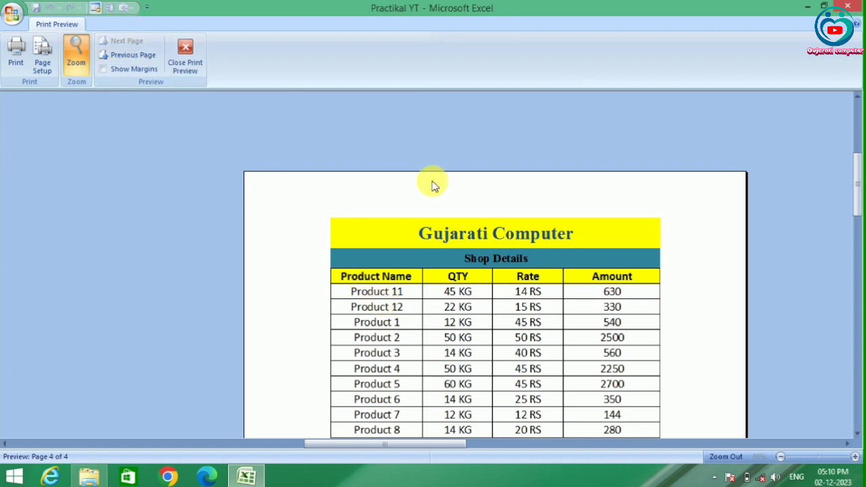
pyautogui.scroll(-3, 433, 184)
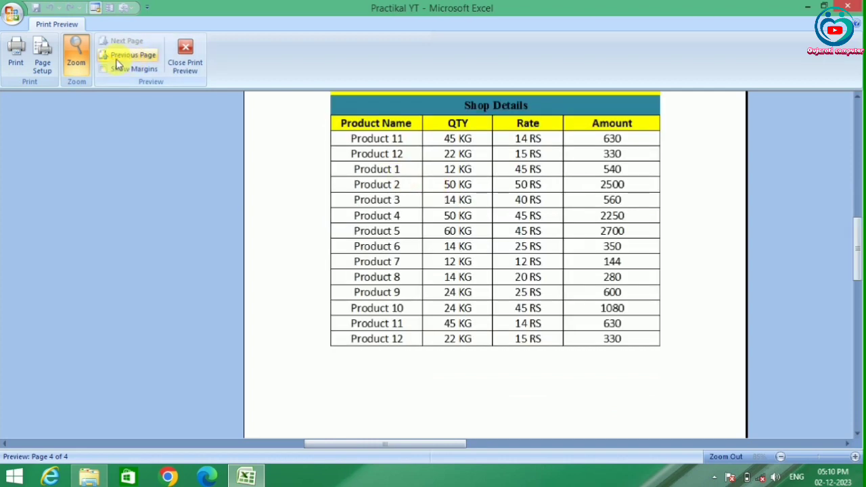
pyautogui.click(121, 56)
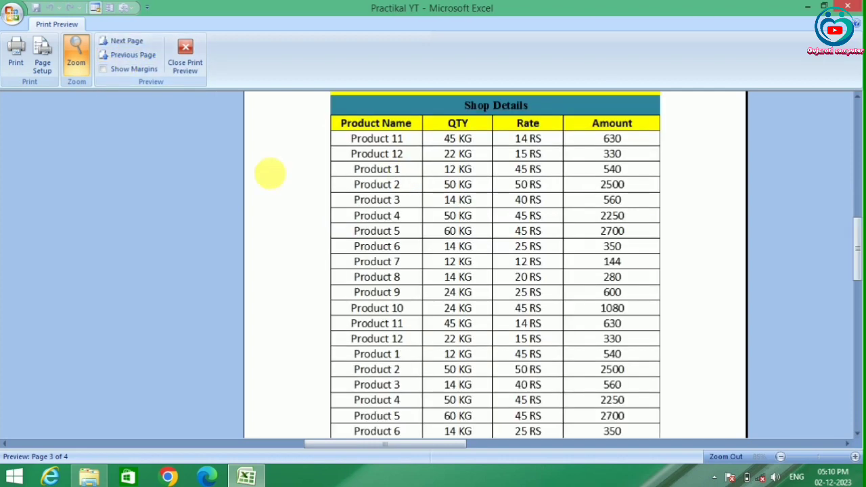
pyautogui.scroll(3, 270, 174)
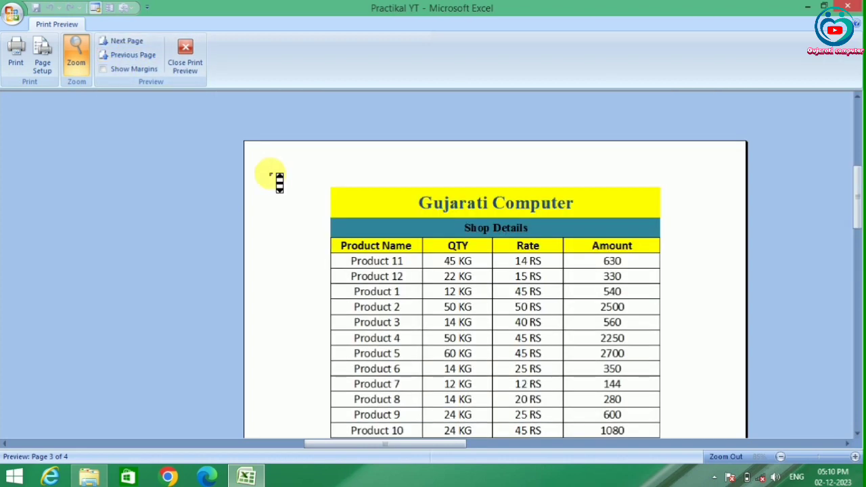
pyautogui.click(194, 66)
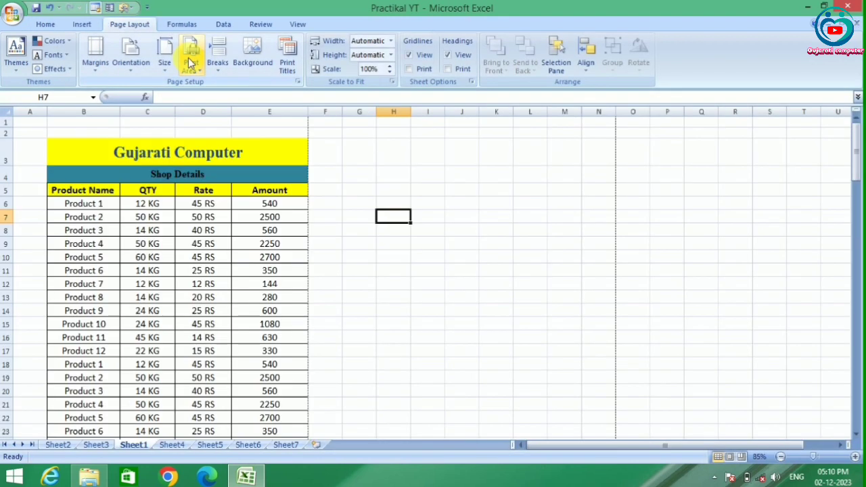